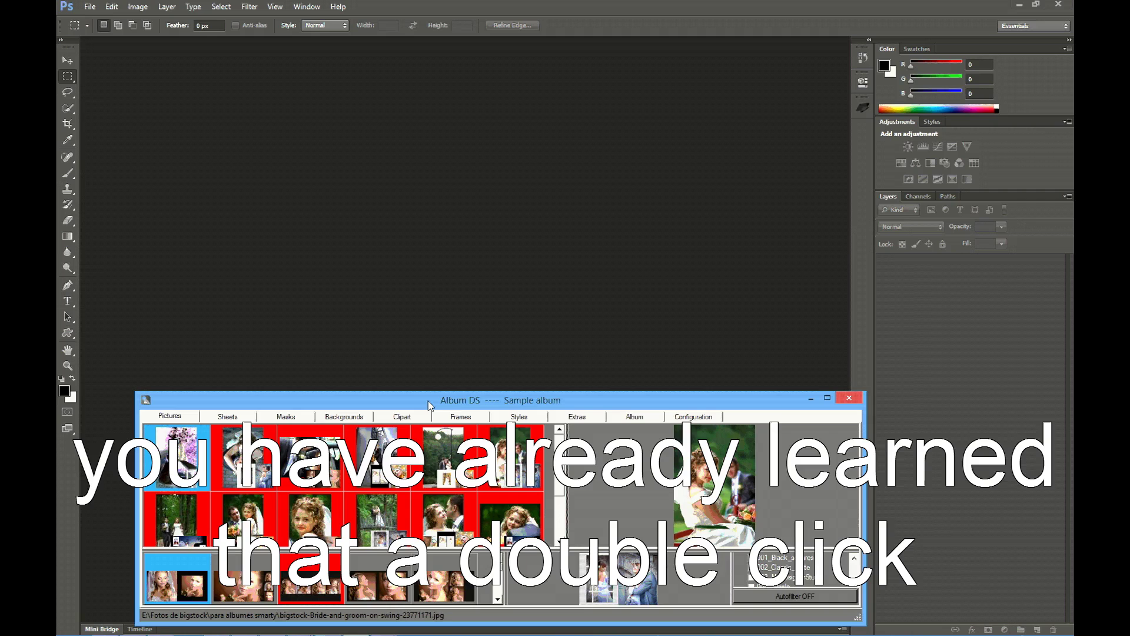
Step: Open the classicblack2_squares_020200 template from the Album DS picture context menu
right_click(239, 452)
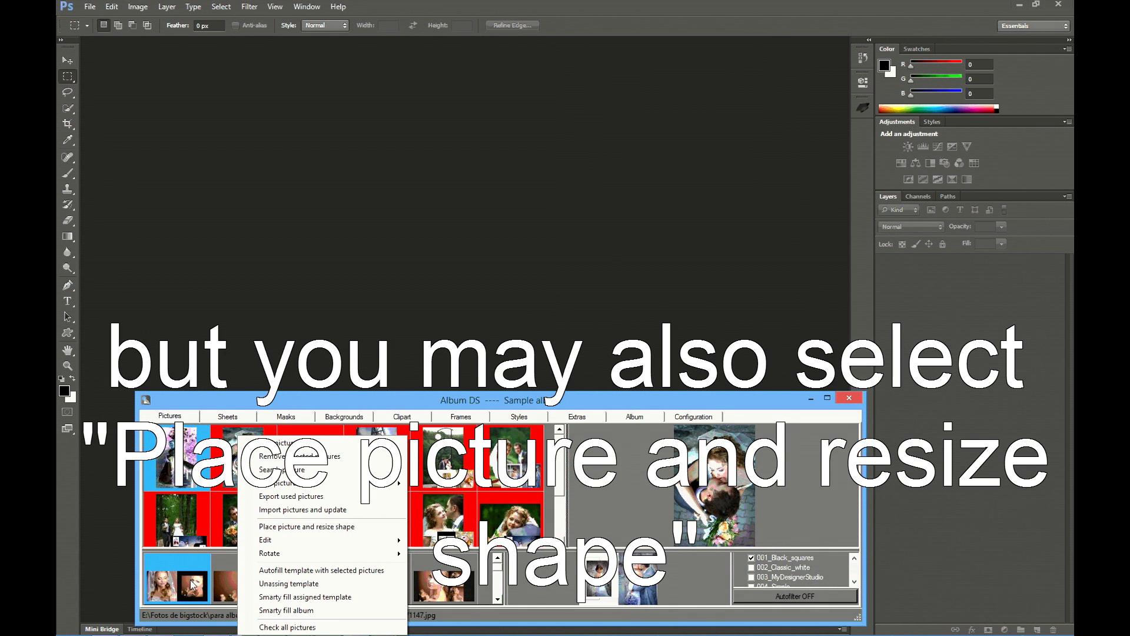
click(307, 527)
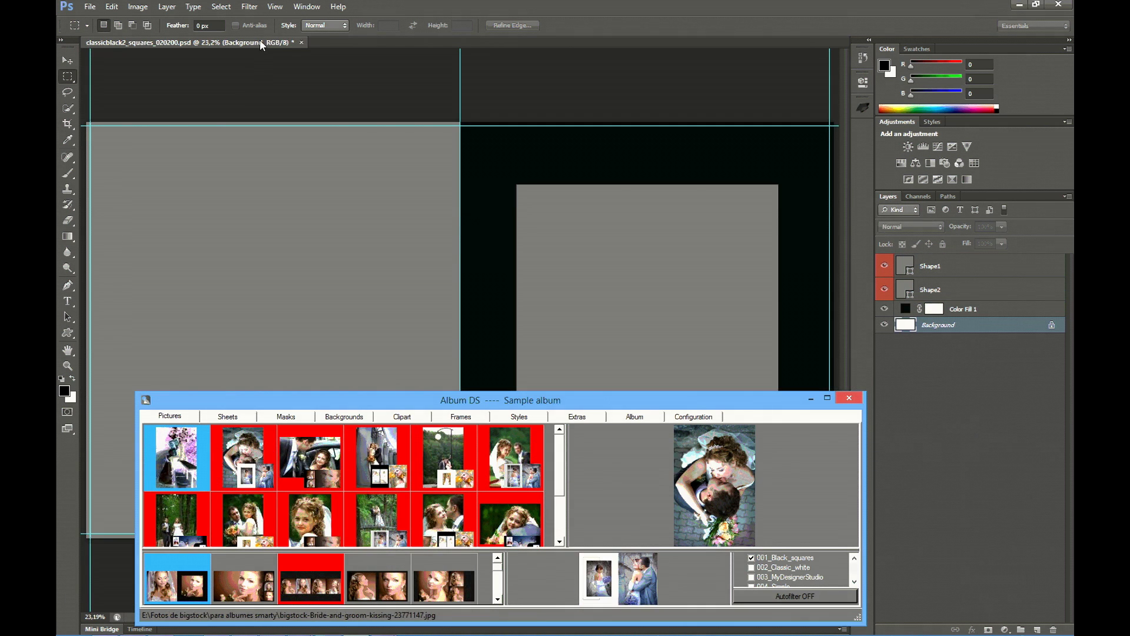
Step: Float the template in a smaller window zoomed out to 16.7%, and enlarge the Album DS window
drag(260, 42, 341, 54)
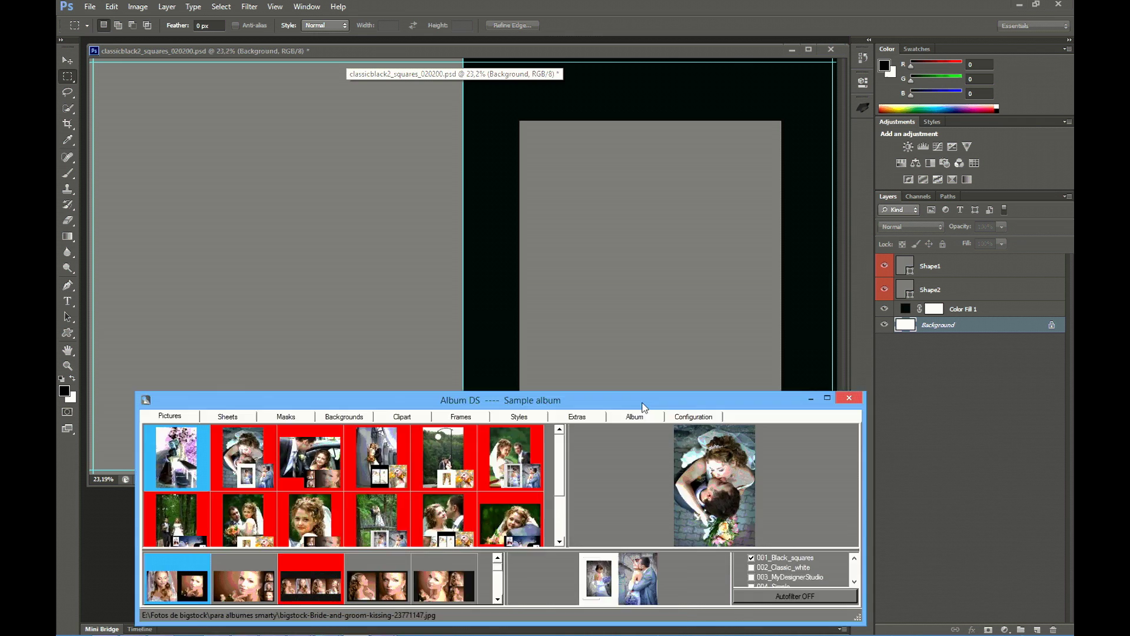
drag(645, 402, 660, 528)
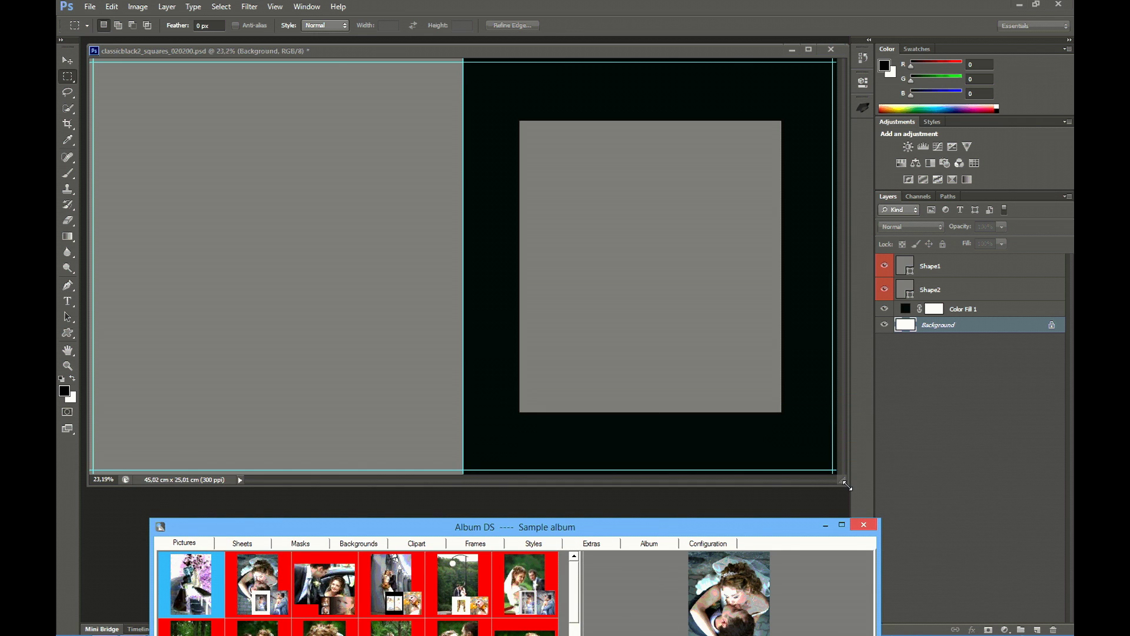
drag(846, 484, 737, 384)
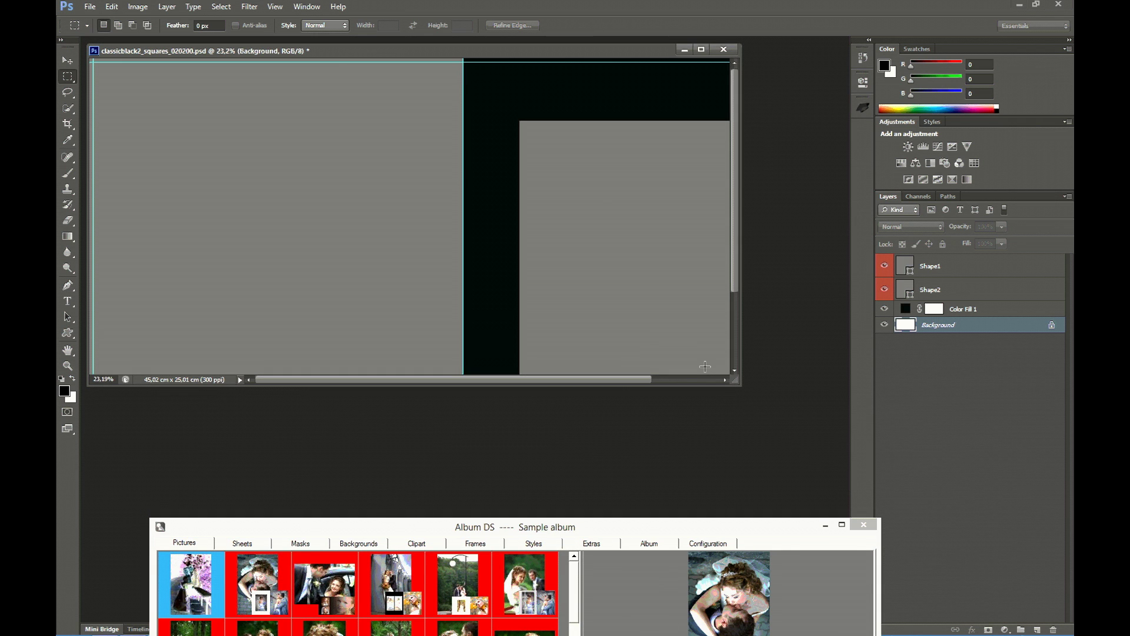
key(ctrl+0)
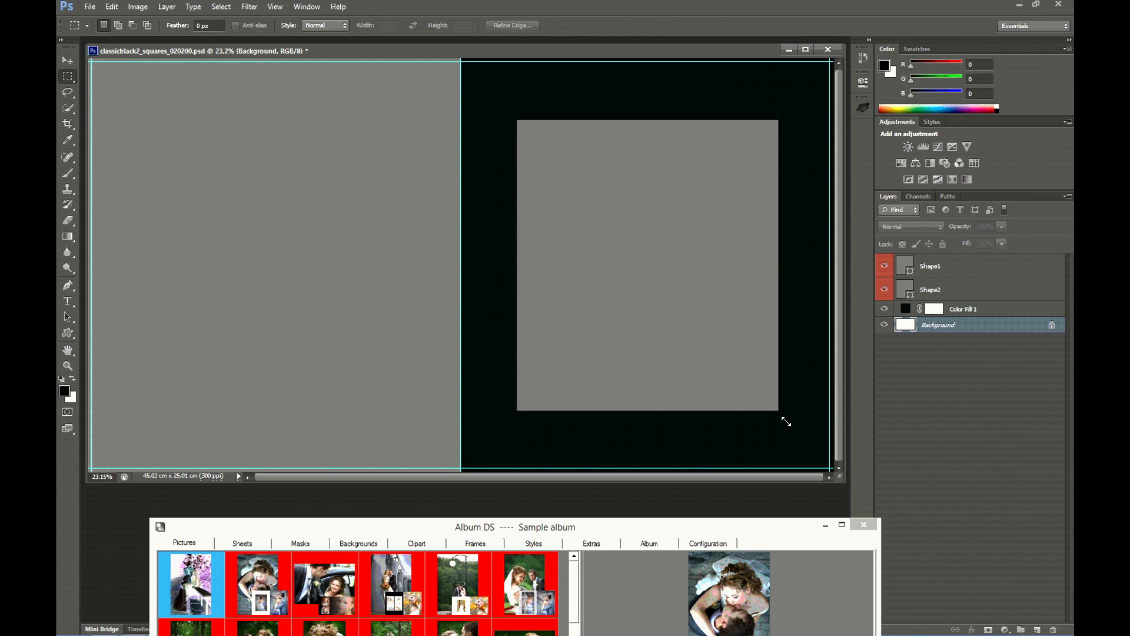
drag(837, 482, 802, 395)
key(ctrl+minus)
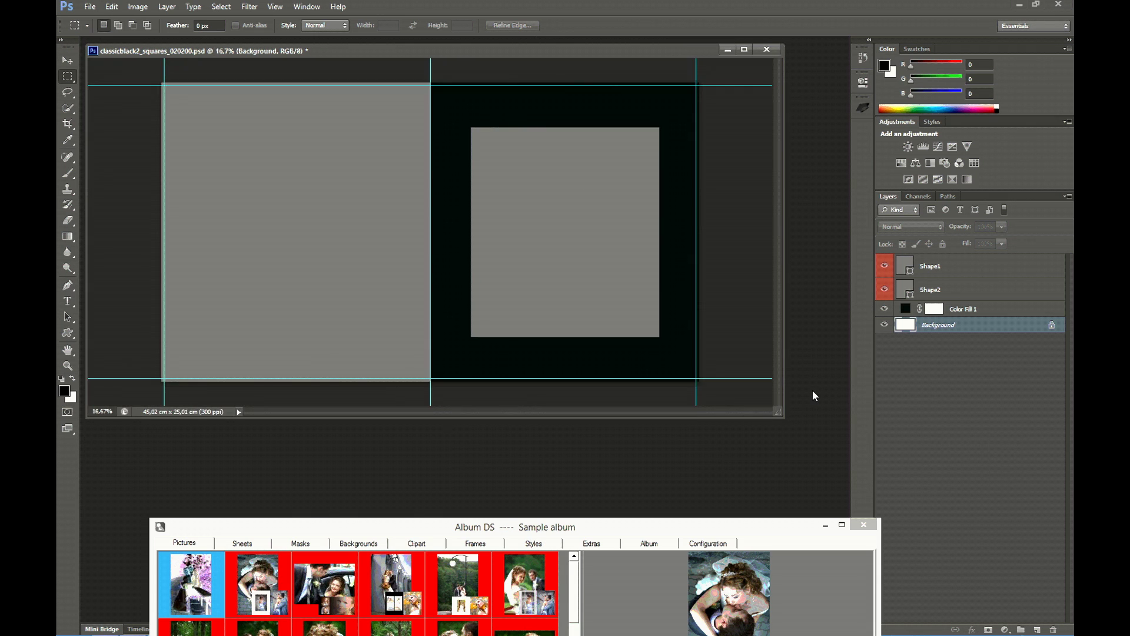
drag(638, 519, 633, 400)
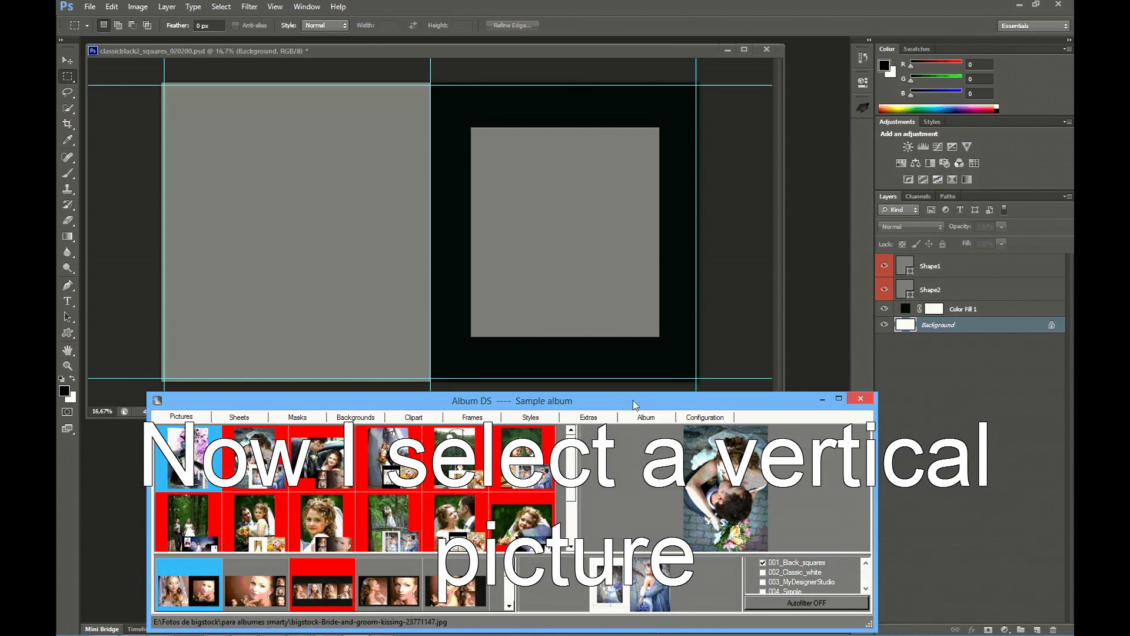
Step: Place the kissing photo into the Shape2 layer with 'Place picture and resize shape'
click(930, 290)
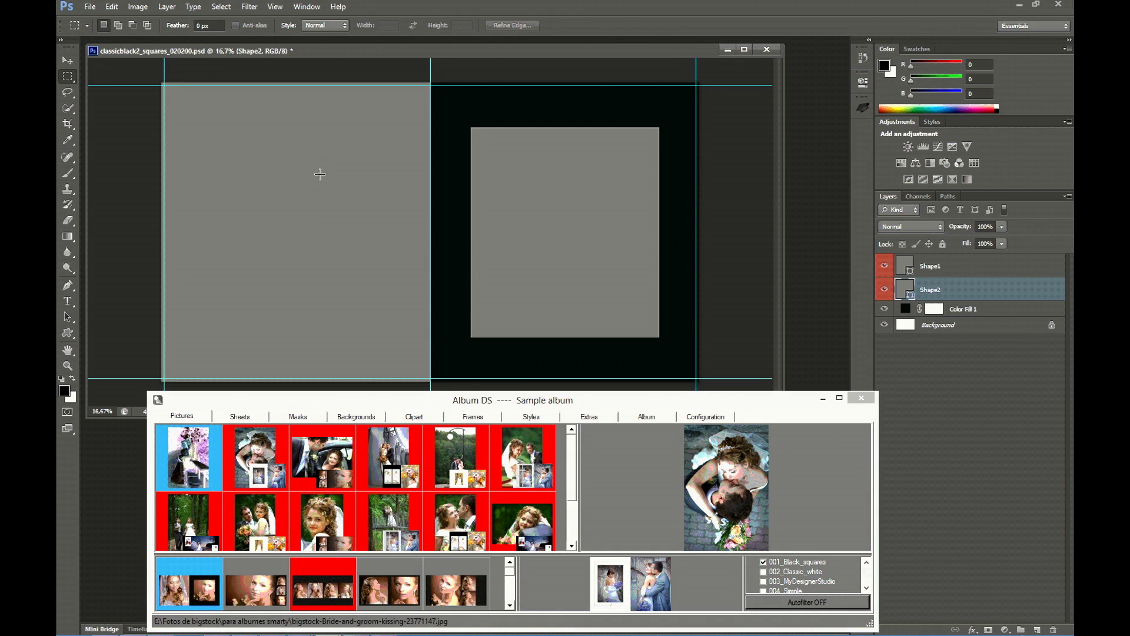
click(68, 60)
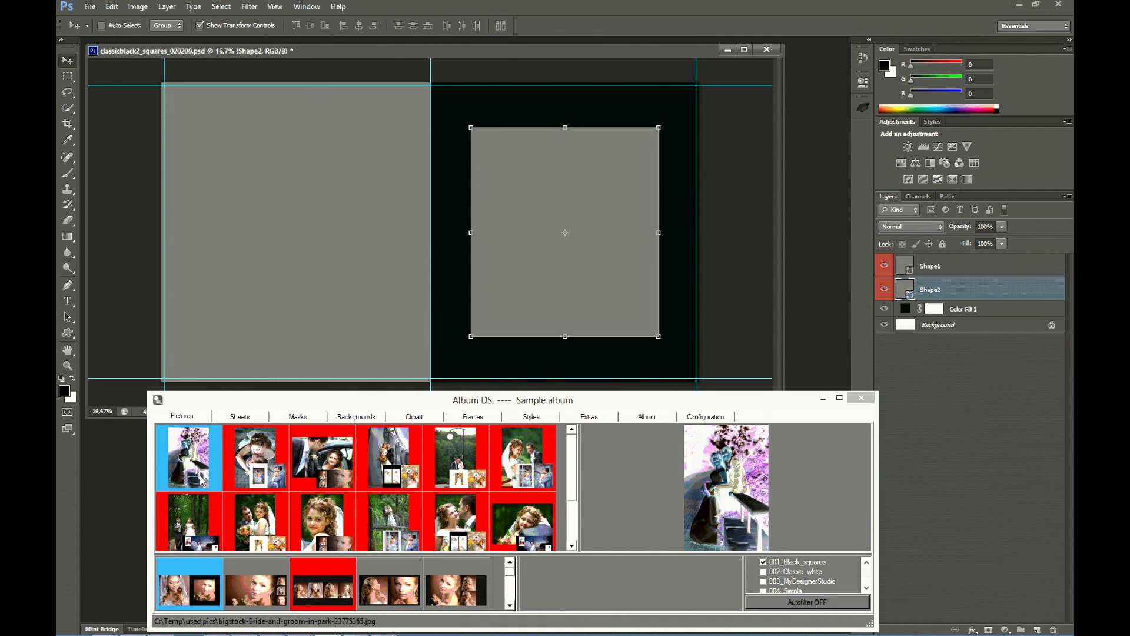
right_click(253, 455)
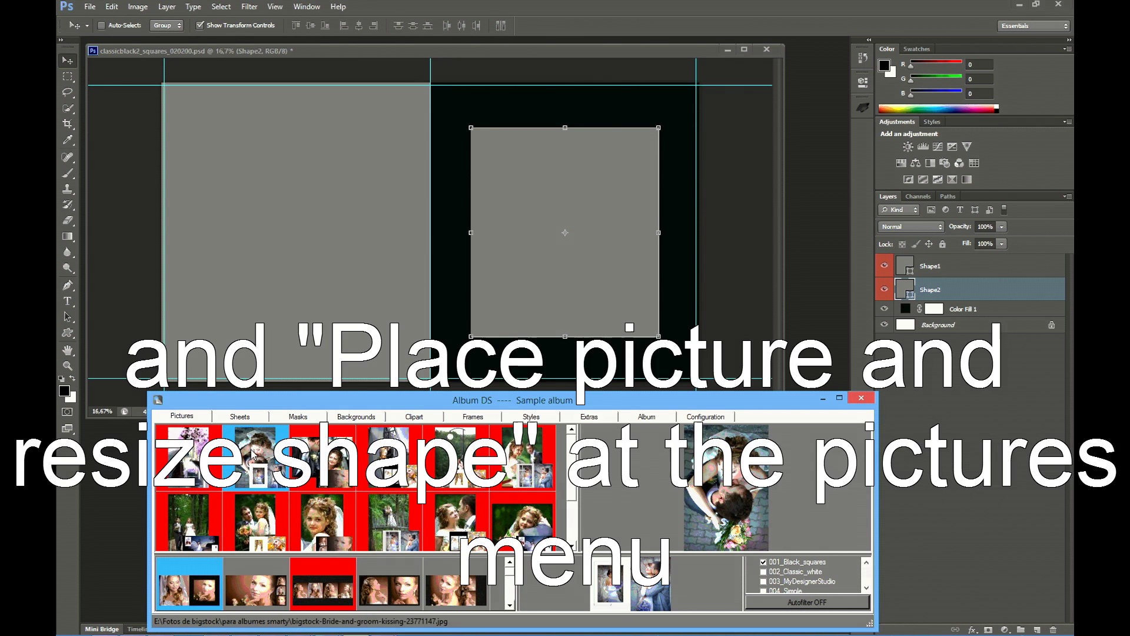
click(330, 527)
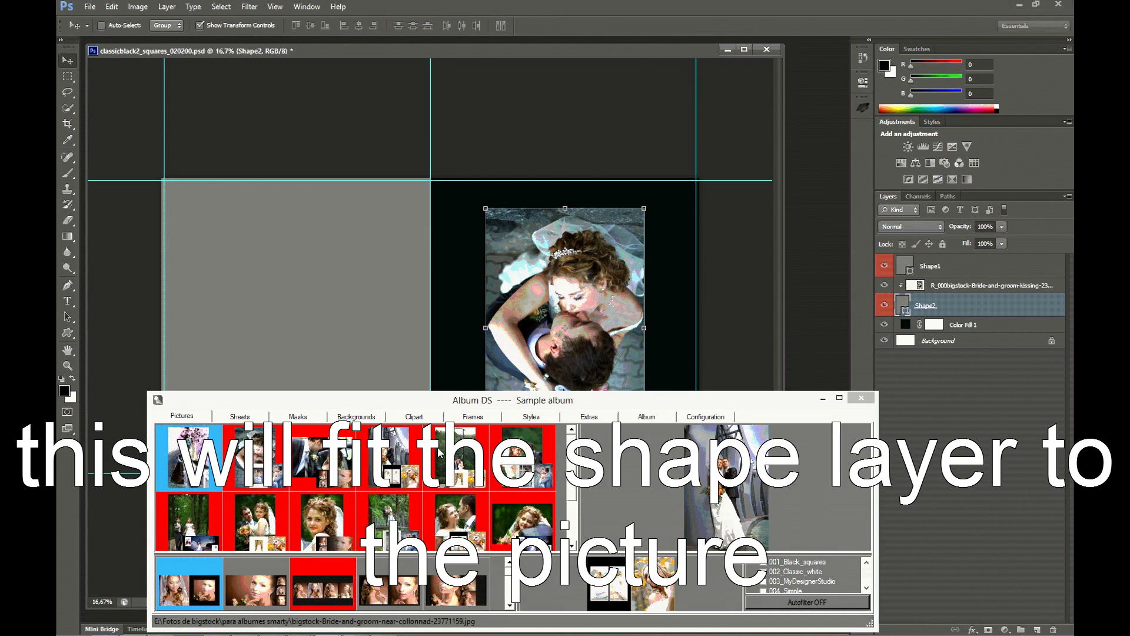
drag(511, 400, 512, 458)
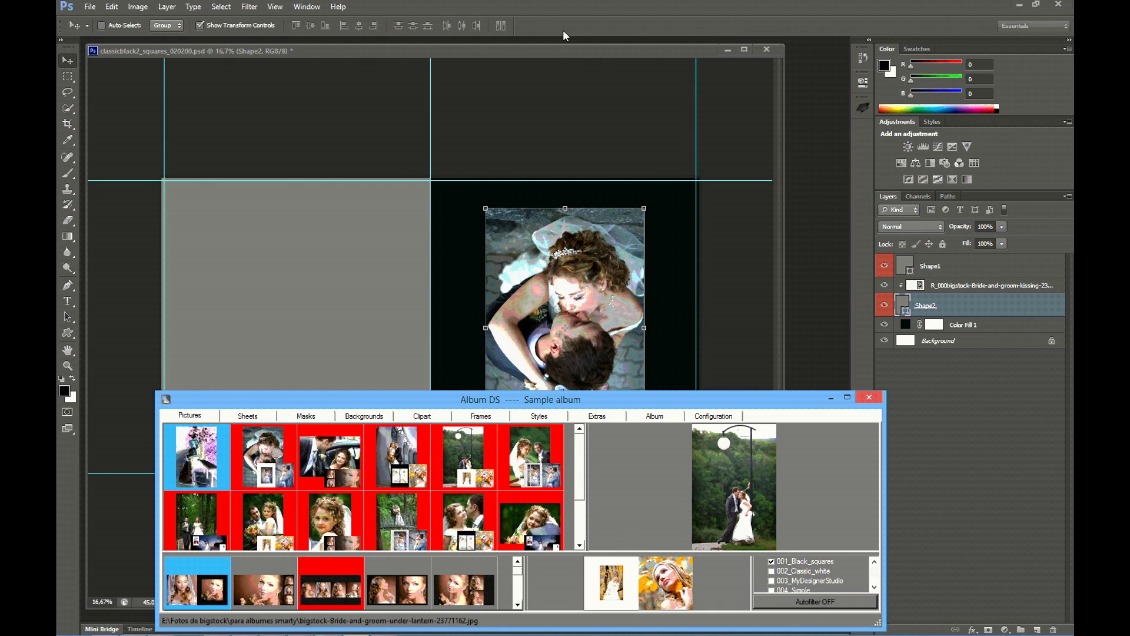
Step: Close the template without saving, then reopen it in a floating window
click(769, 50)
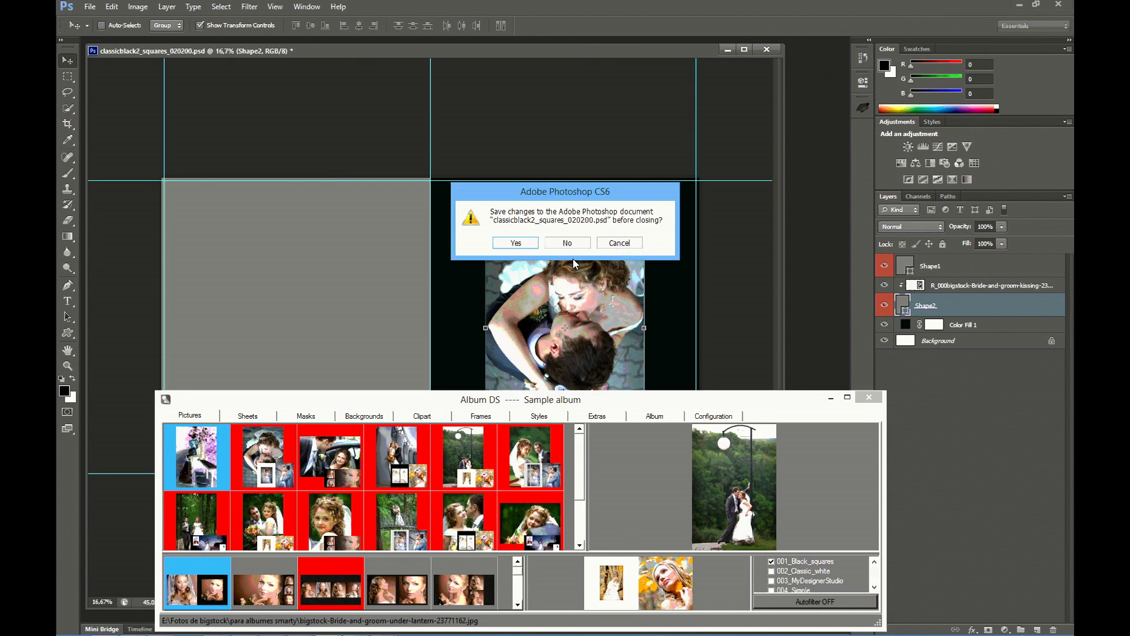
click(570, 247)
click(206, 580)
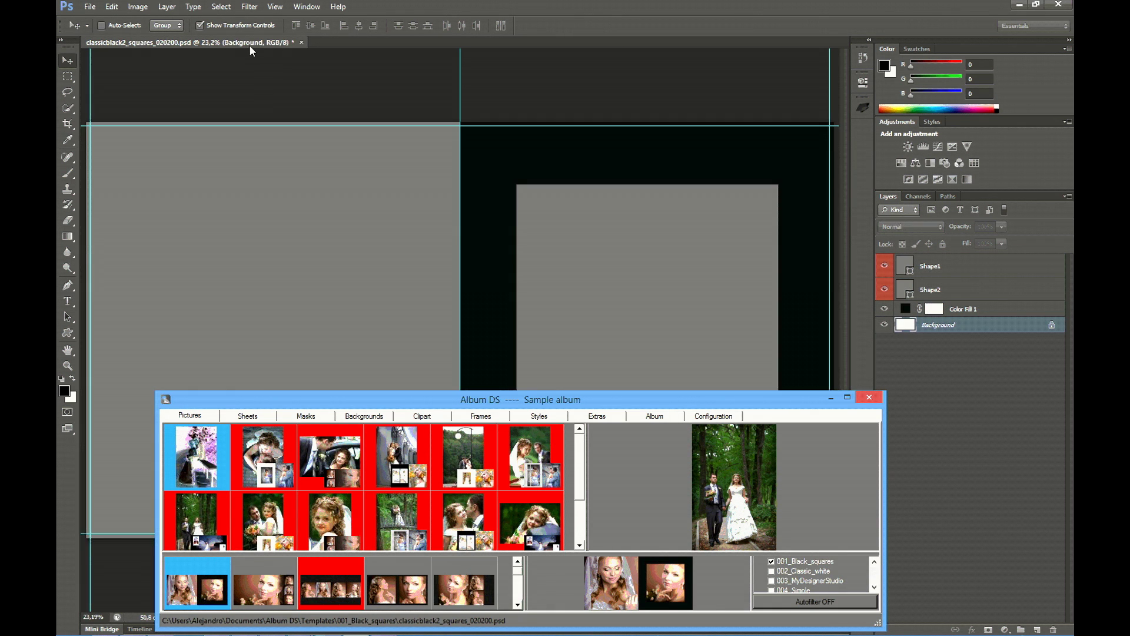
drag(249, 45, 247, 50)
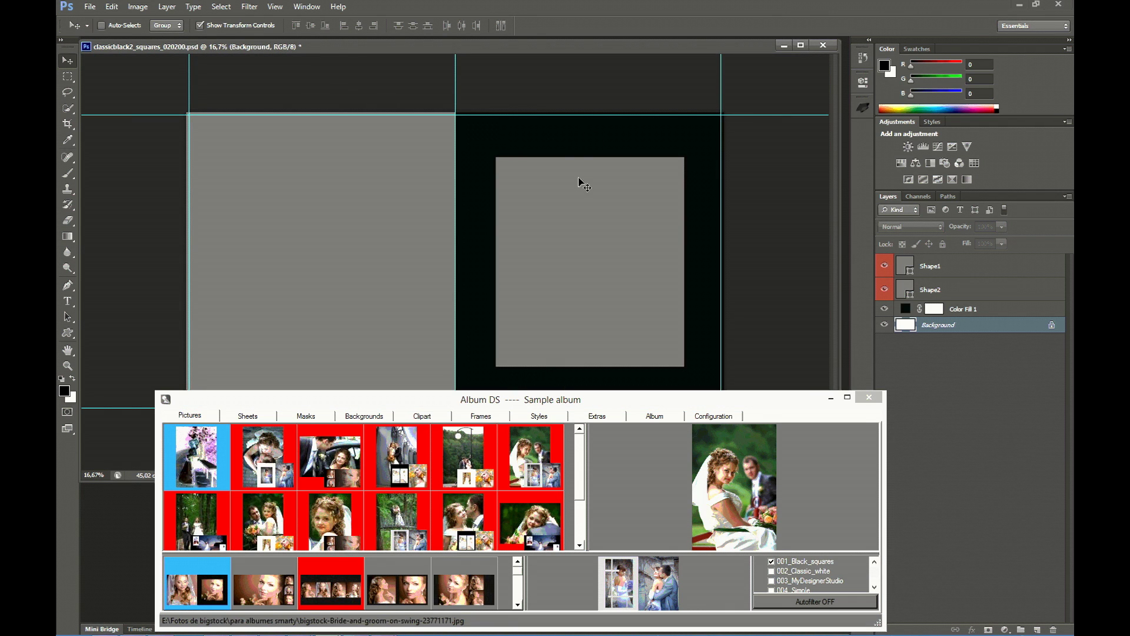
Step: Place the bride-in-car photo into Shape2, resizing the shape to fit
click(942, 290)
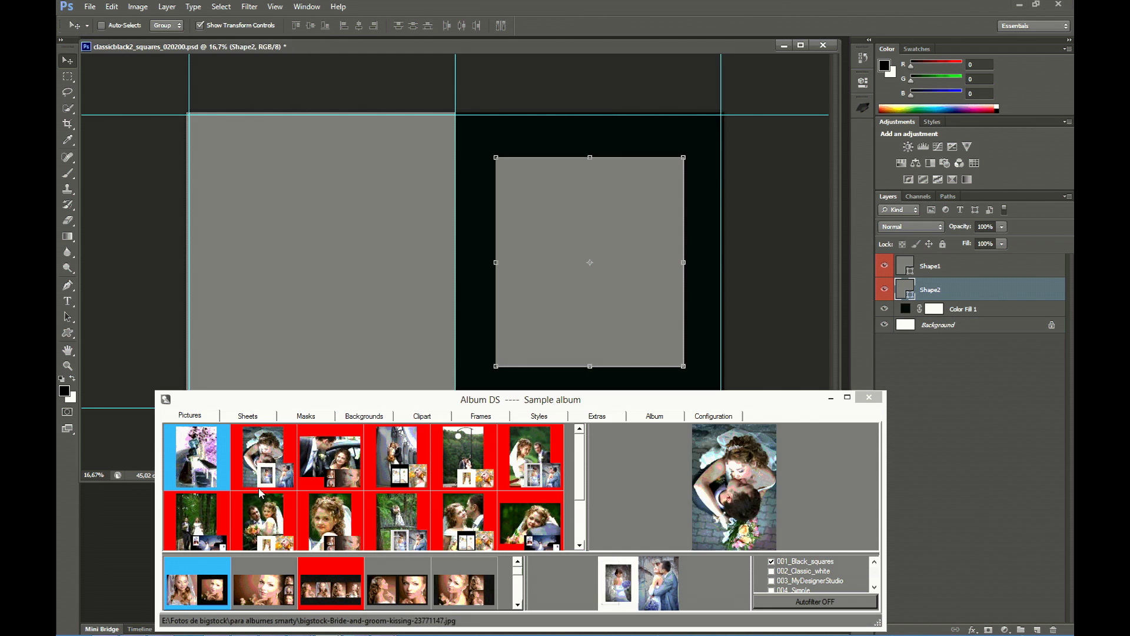
click(328, 464)
right_click(329, 464)
mouse_move(329, 457)
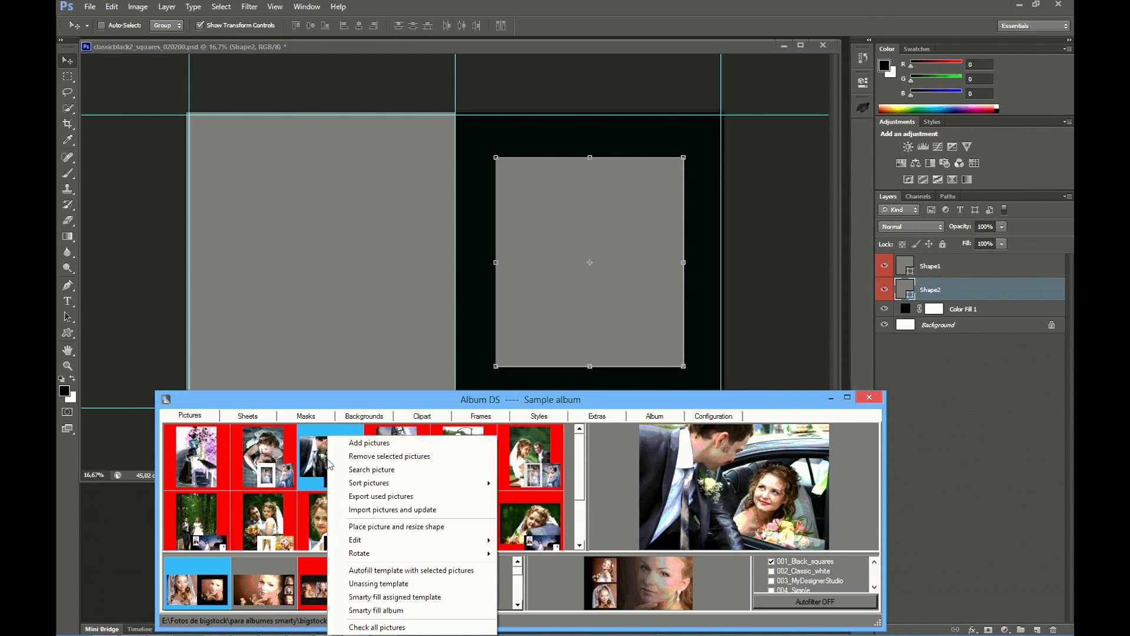
click(400, 523)
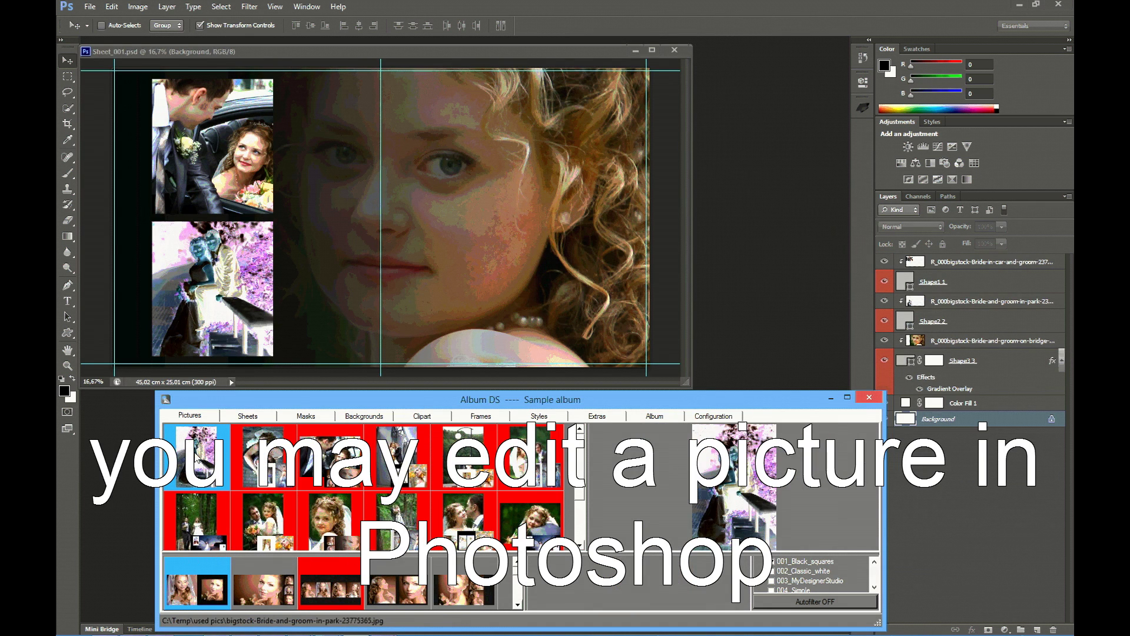
Step: Open the kissing photo as its own document for editing, then close it
right_click(268, 453)
mouse_move(295, 539)
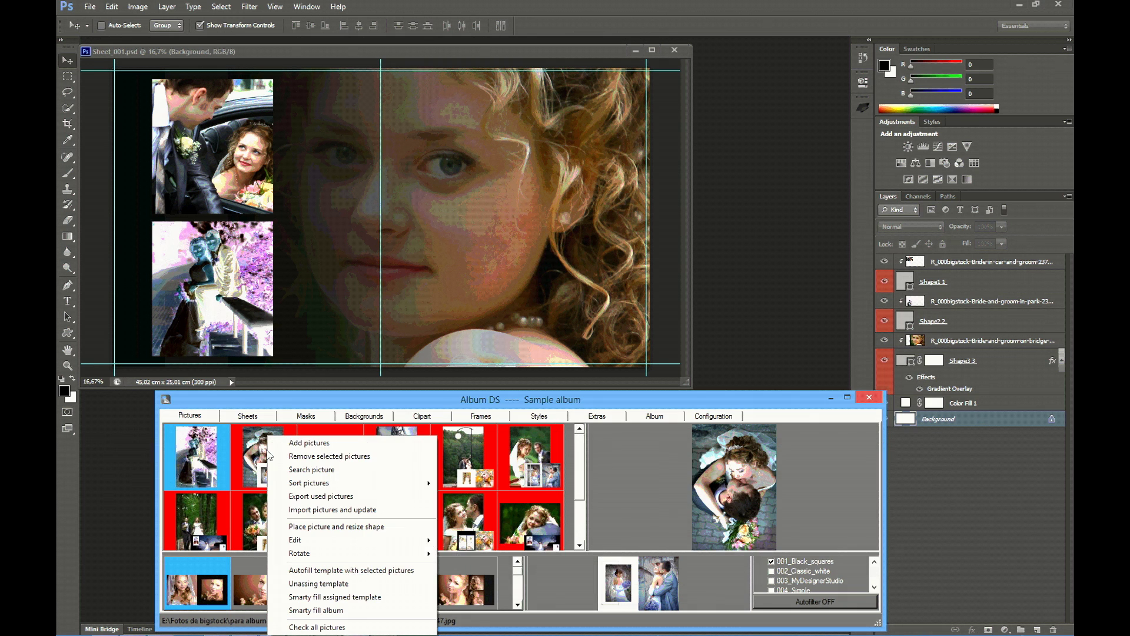
click(461, 541)
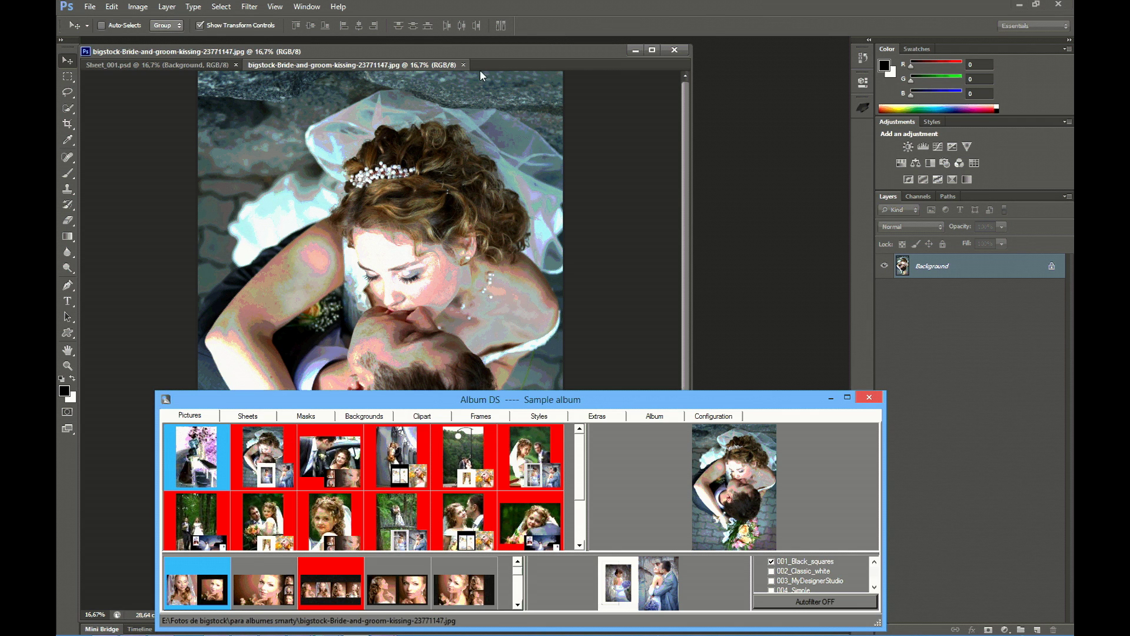
click(464, 65)
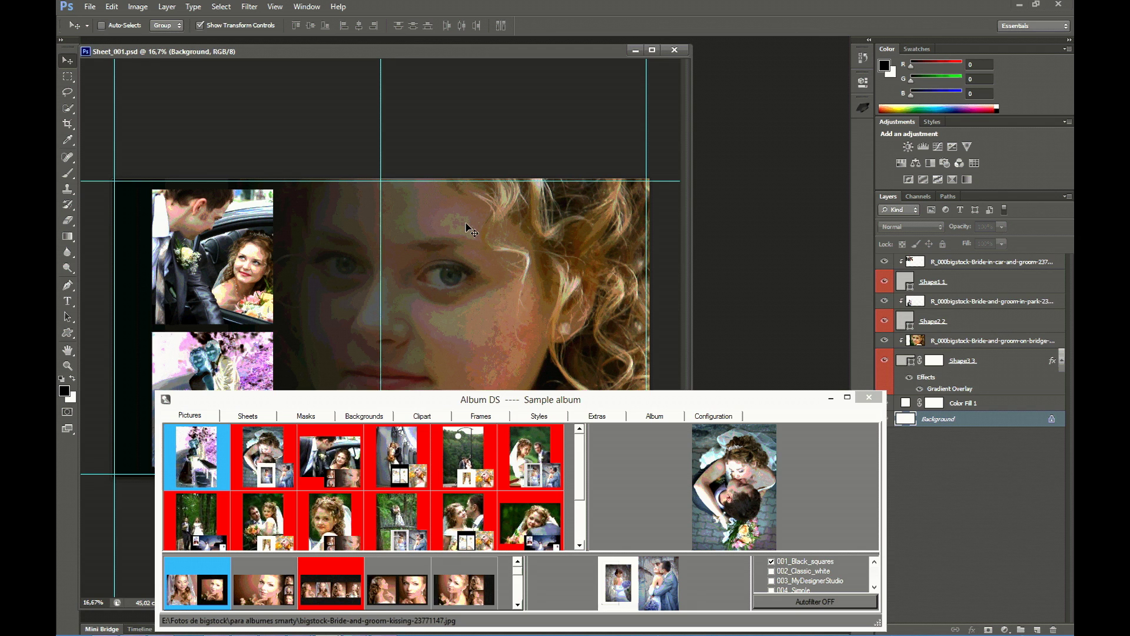
click(962, 265)
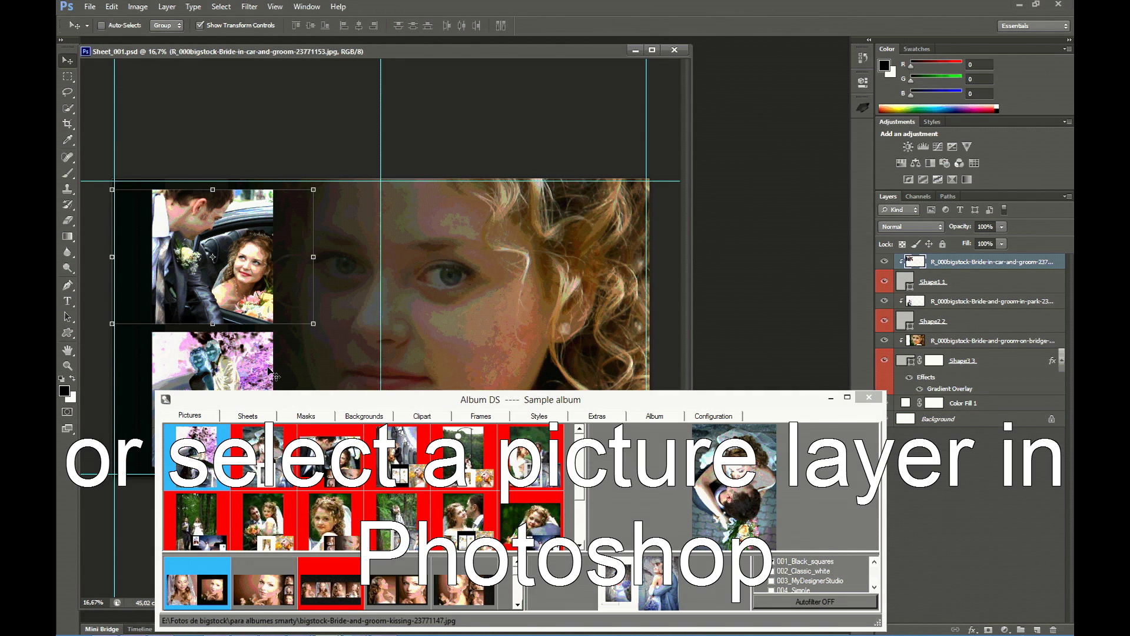
right_click(340, 465)
right_click(246, 466)
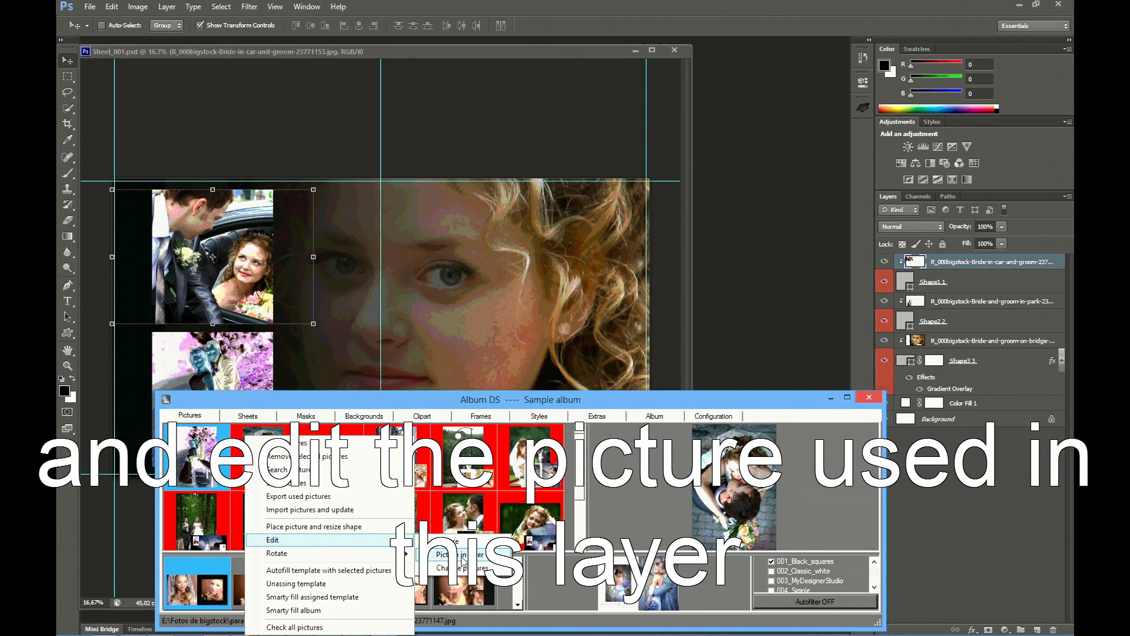
click(298, 540)
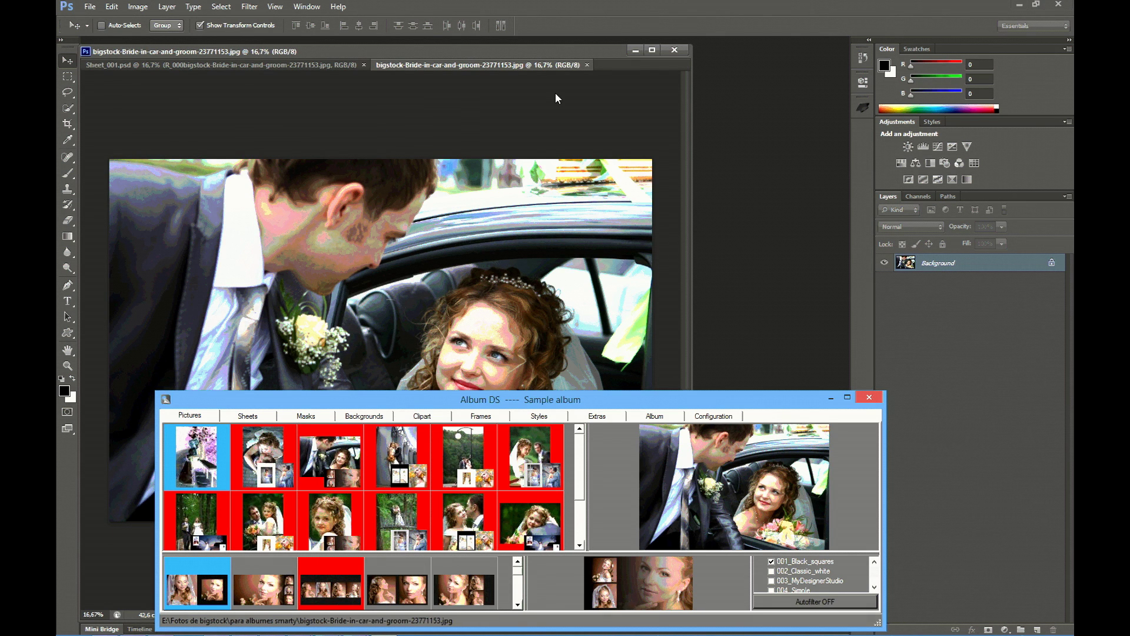
click(588, 65)
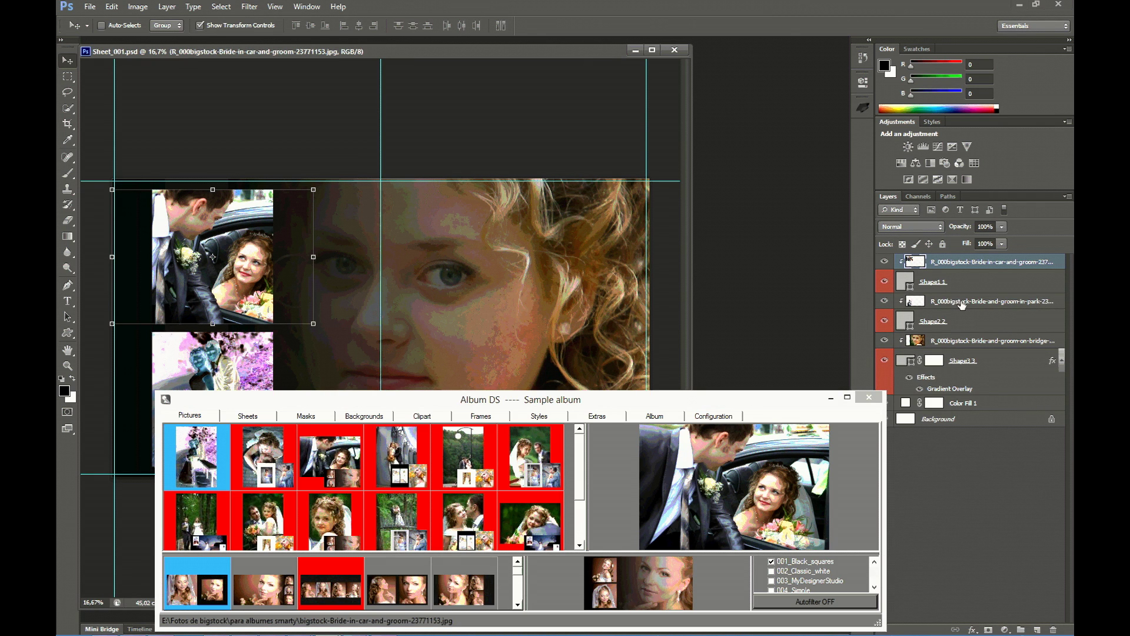
ctrl+click(962, 302)
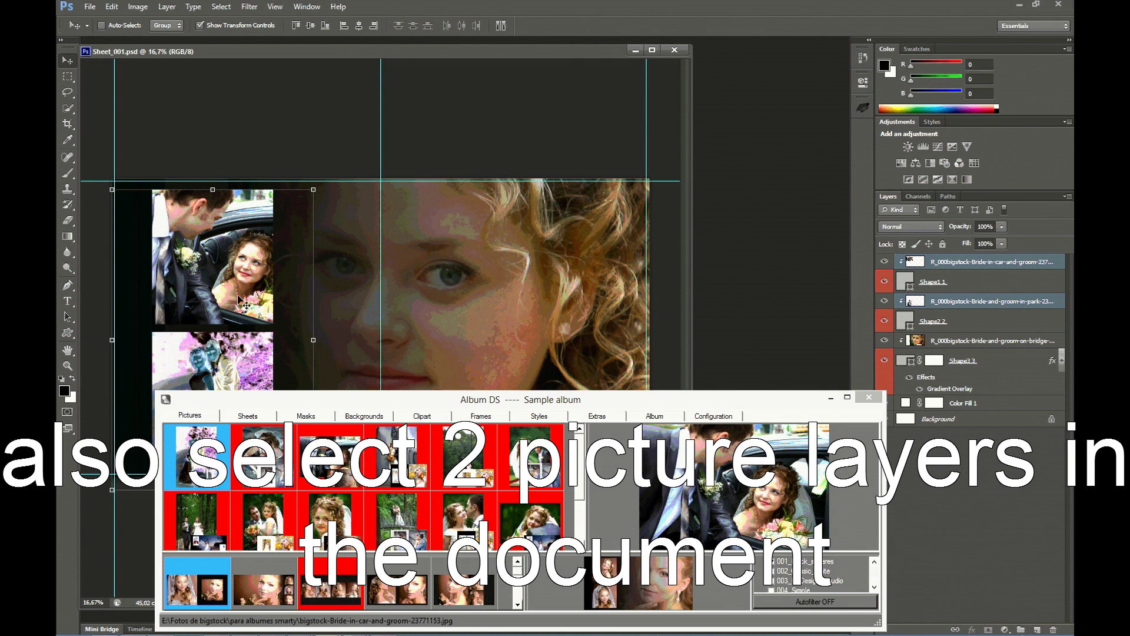
Step: Swap the pictures of the two selected layers using Album DS 'Change pictures'
drag(280, 402, 282, 463)
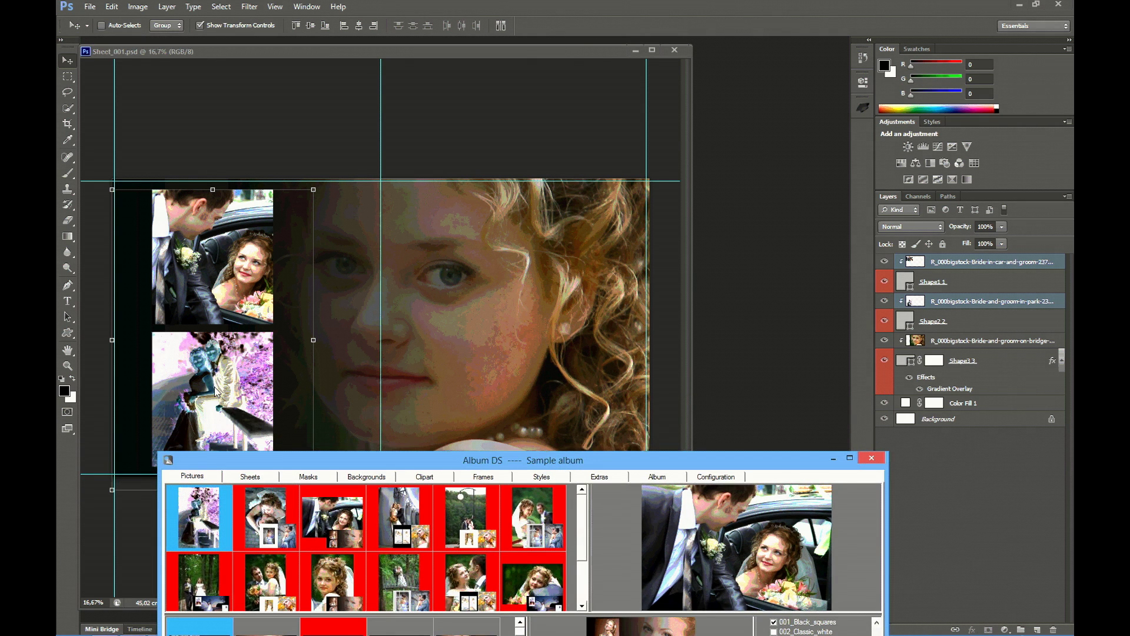
drag(356, 461, 360, 390)
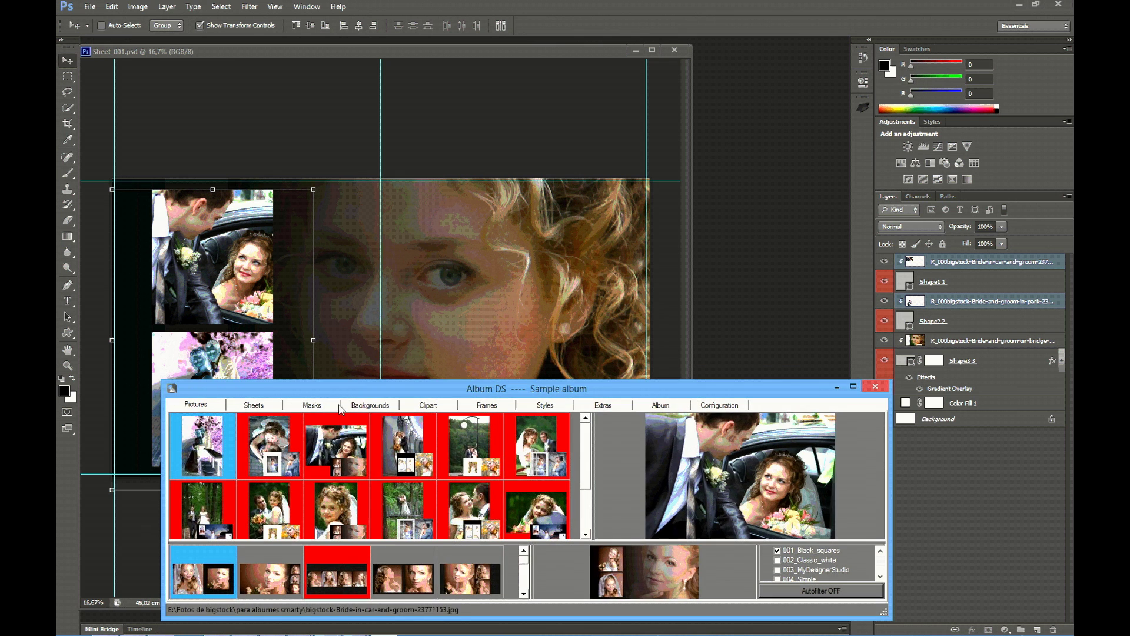
right_click(382, 437)
mouse_move(464, 539)
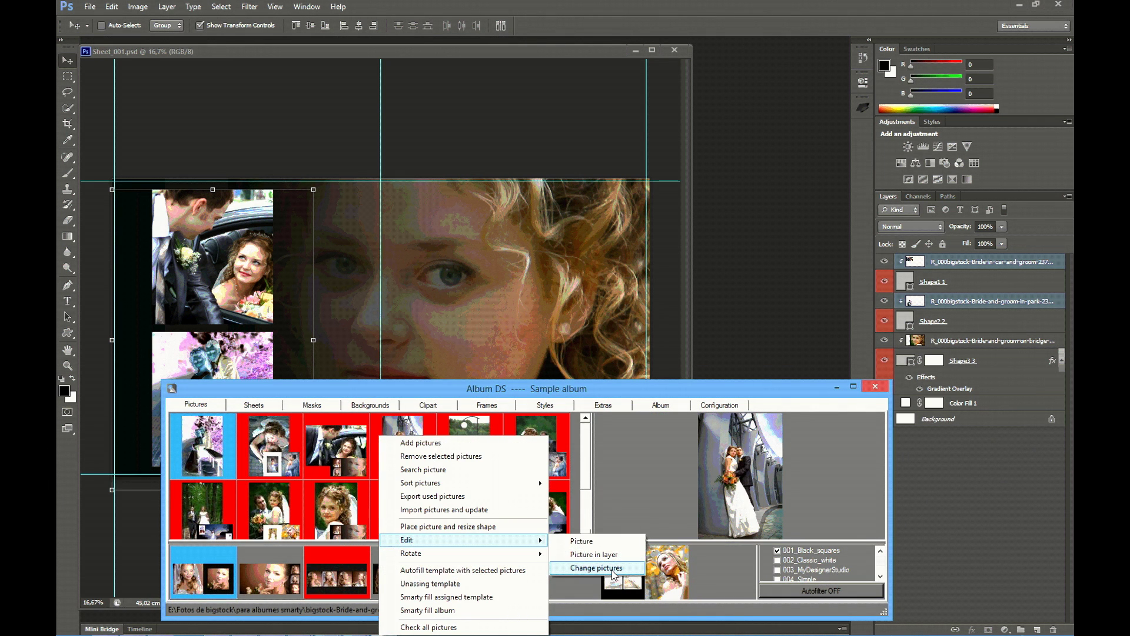
click(613, 569)
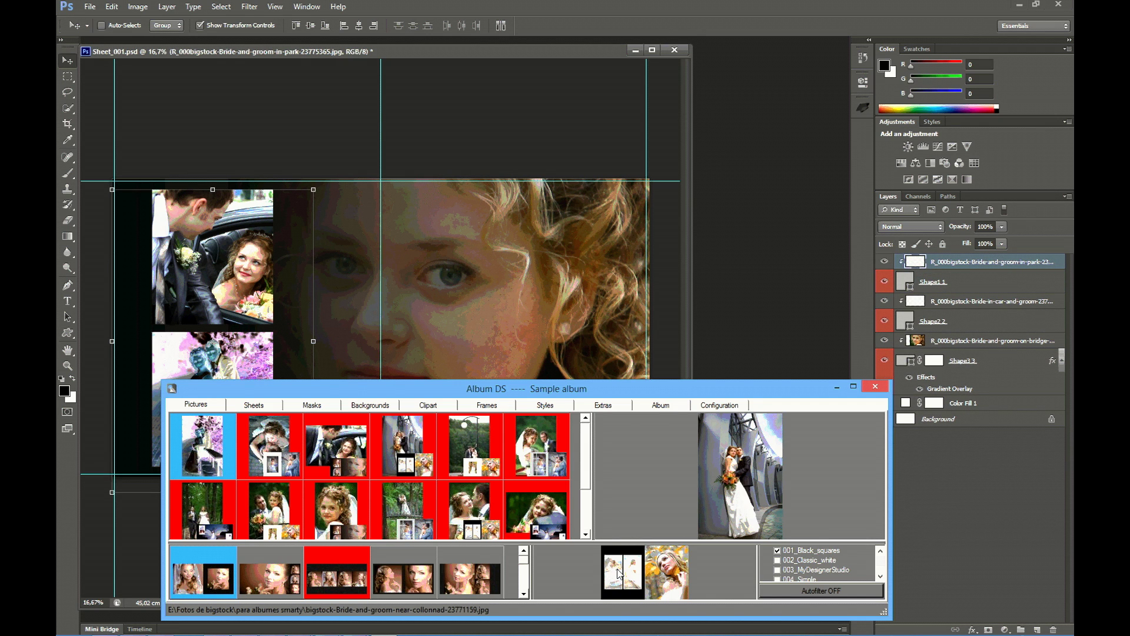
click(478, 462)
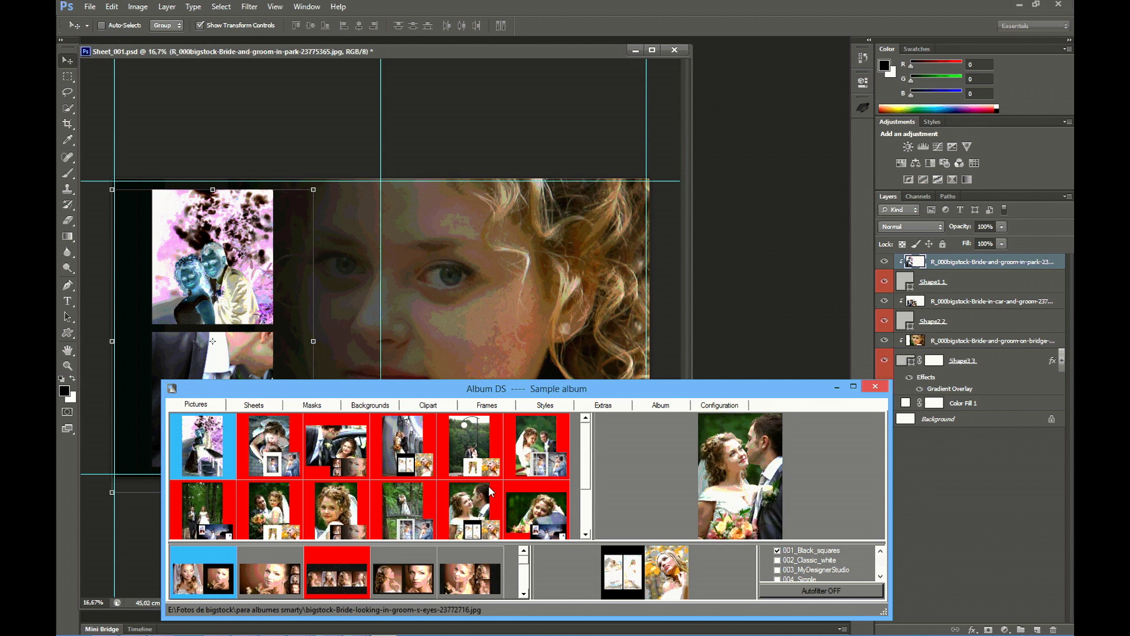
mouse_move(473, 393)
mouse_down()
mouse_move(427, 371)
mouse_move(454, 372)
mouse_up()
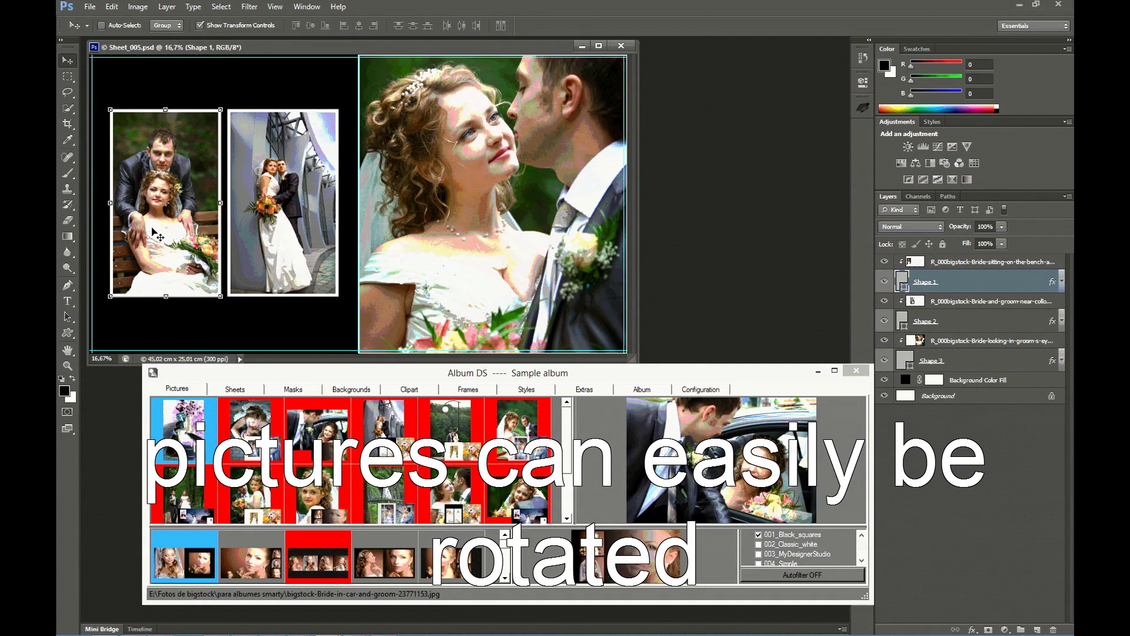
Step: Rotate the left photo frame by 5 degrees with Album DS 'Picture or shape'
right_click(323, 455)
mouse_move(371, 553)
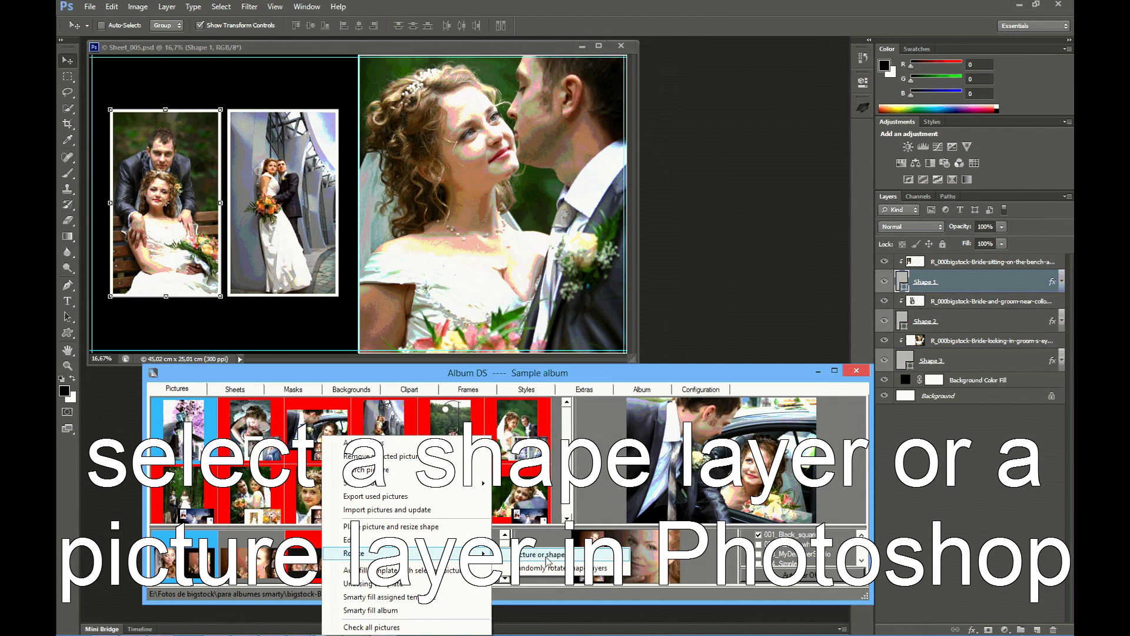
click(539, 555)
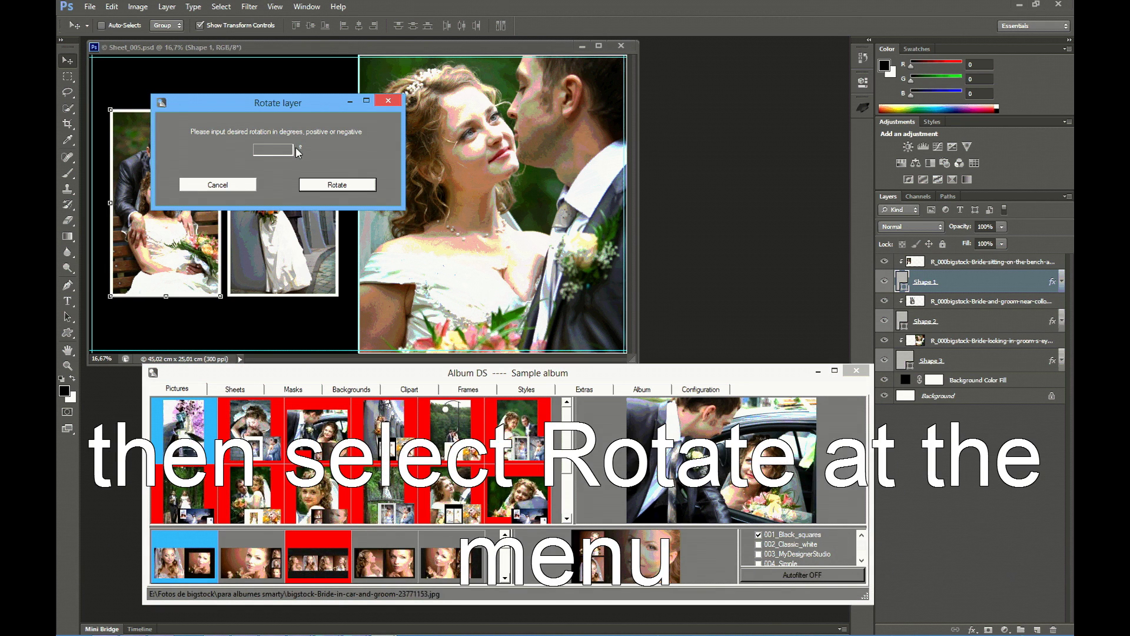
text(5)
click(337, 185)
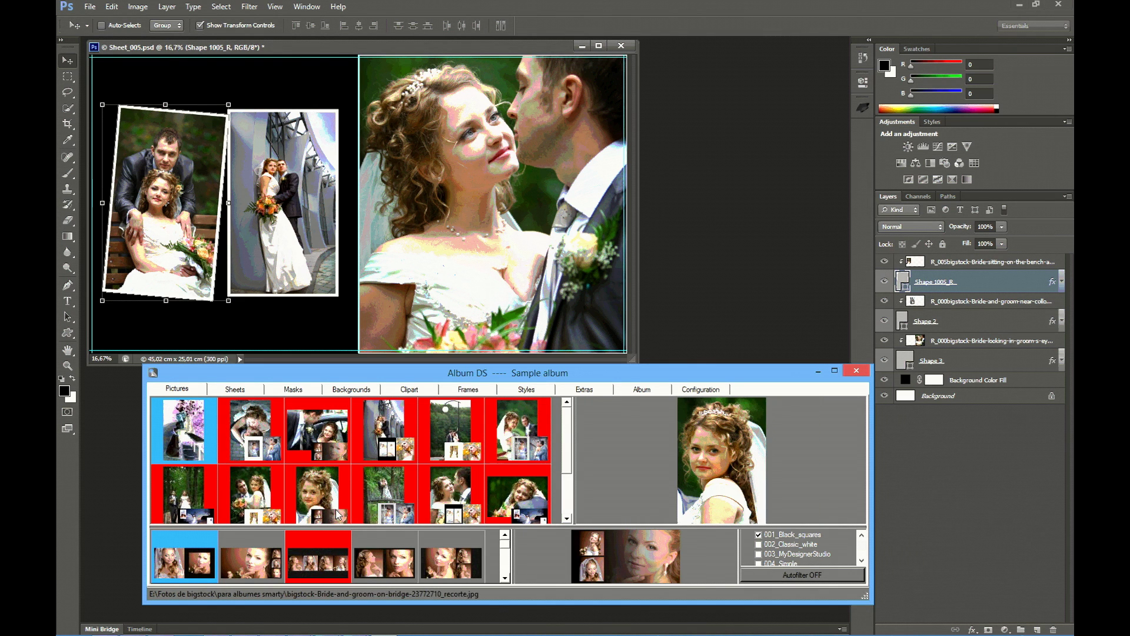
Step: Rotate the left photo frame back by -5 degrees
right_click(330, 488)
mouse_move(409, 552)
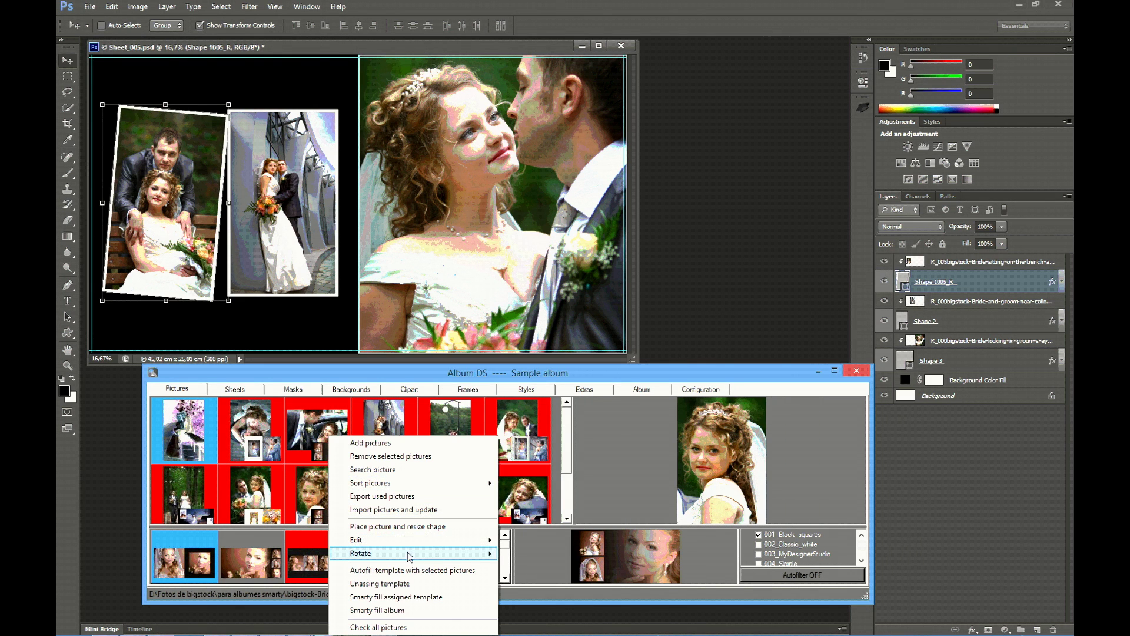
click(535, 556)
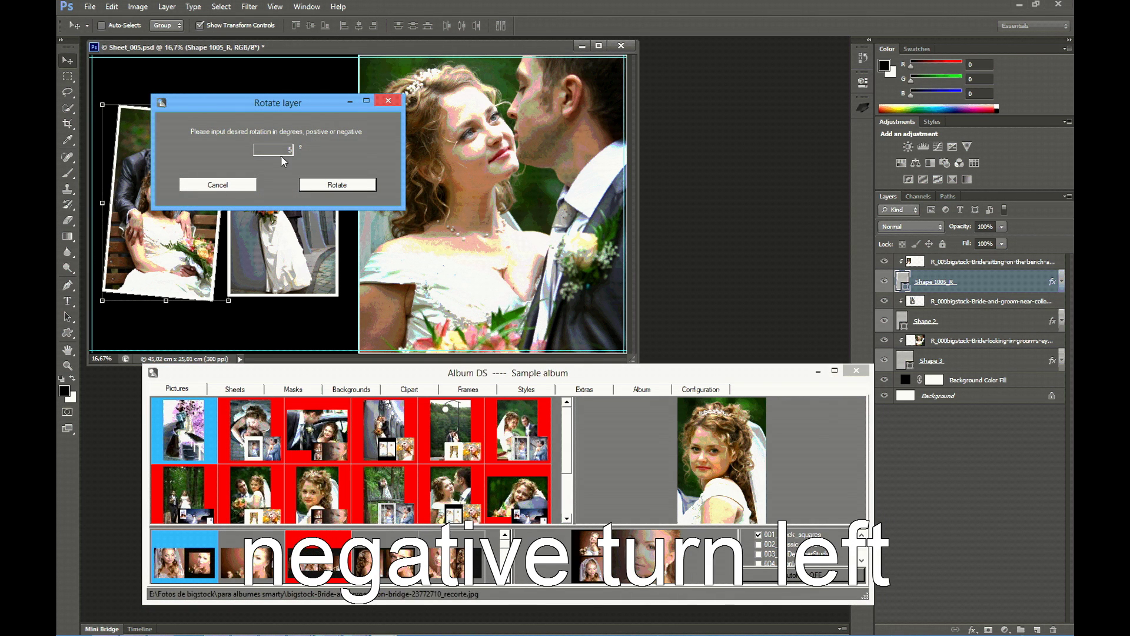
text(-)
click(322, 186)
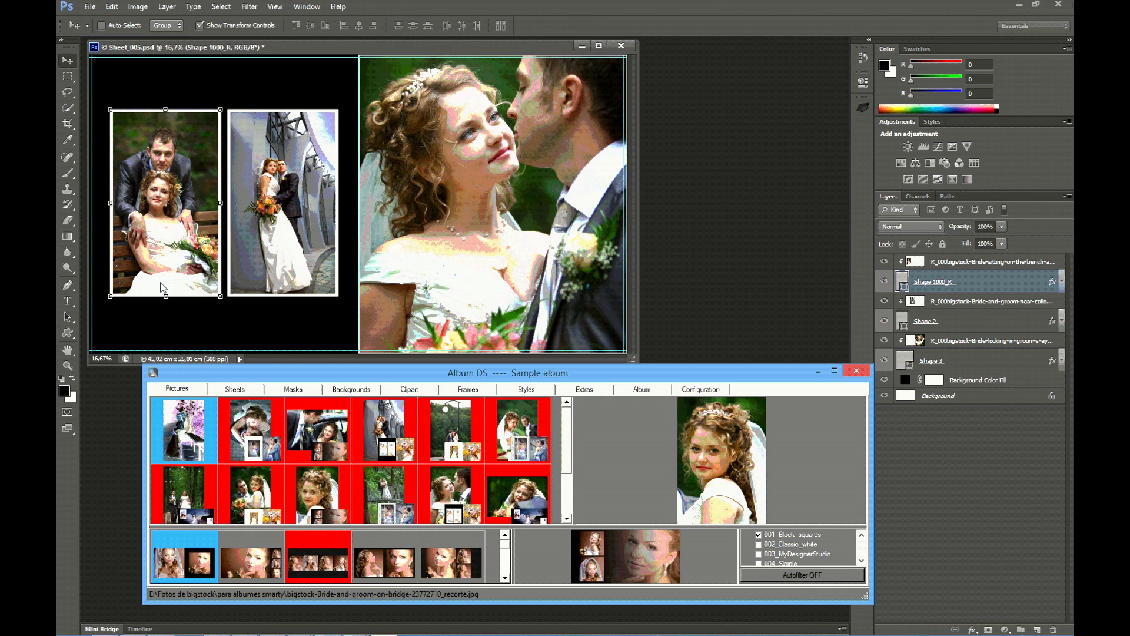
Step: Randomly rotate all shape layers on Sheet_005, confirming with 'Sí'
right_click(310, 436)
mouse_move(341, 553)
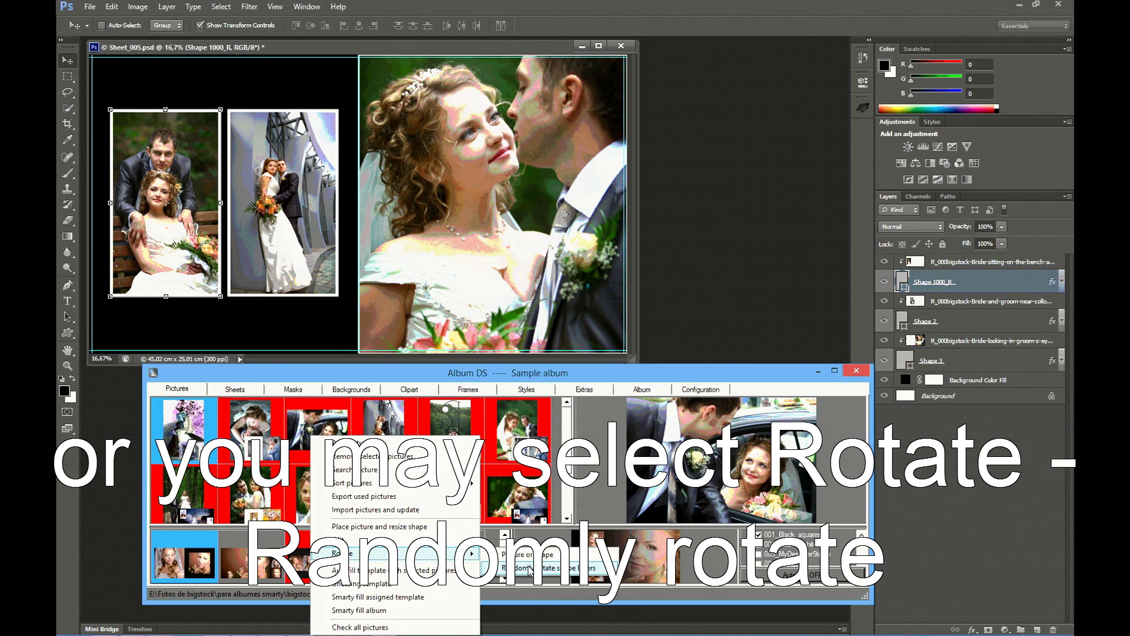
click(587, 569)
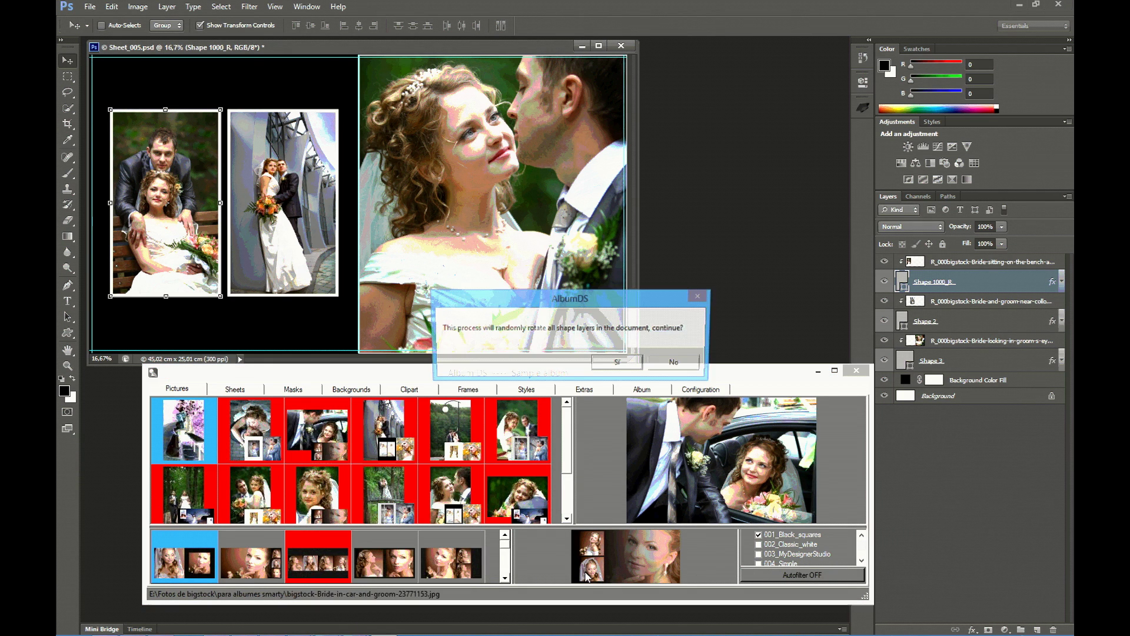
click(627, 369)
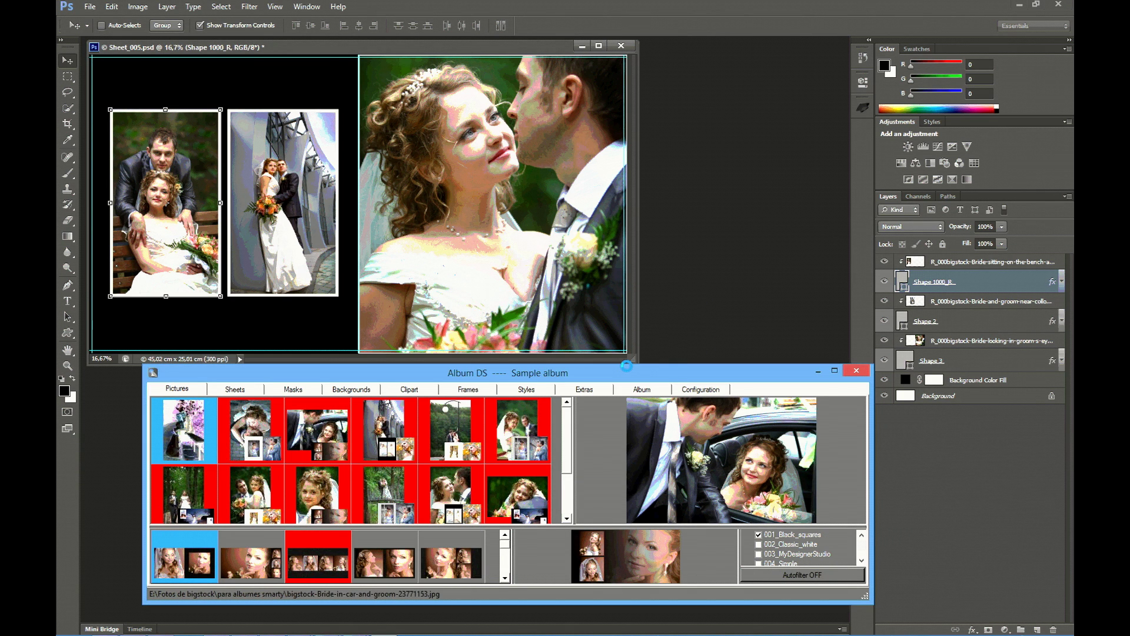